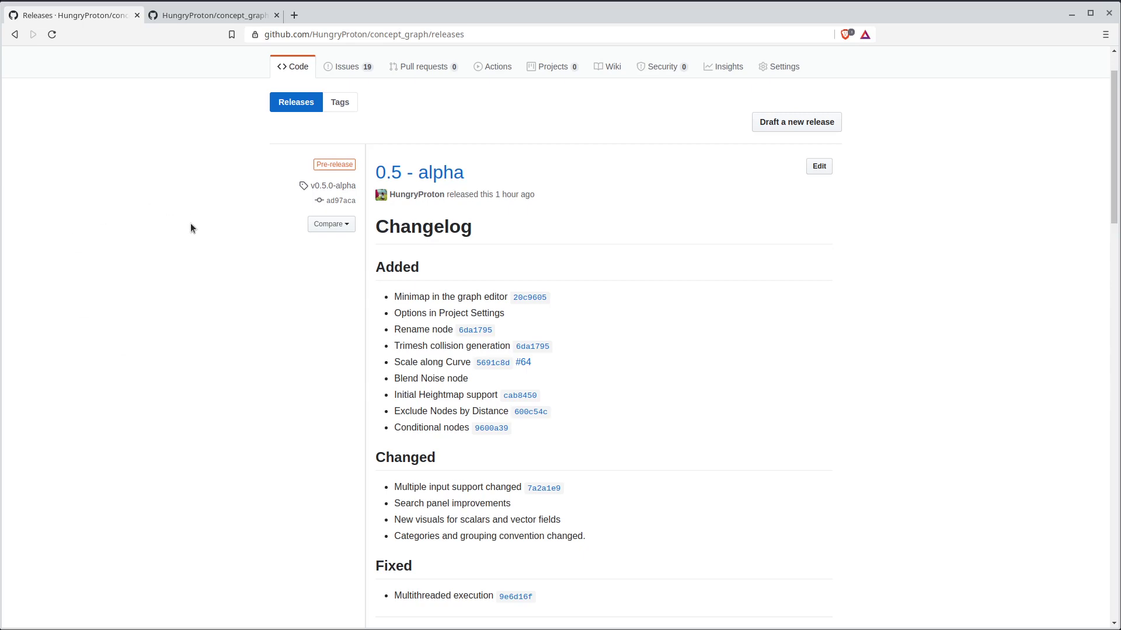
- Browse the concept_graph repository's examples folder on GitHub, then return to the Godot editor
click(175, 15)
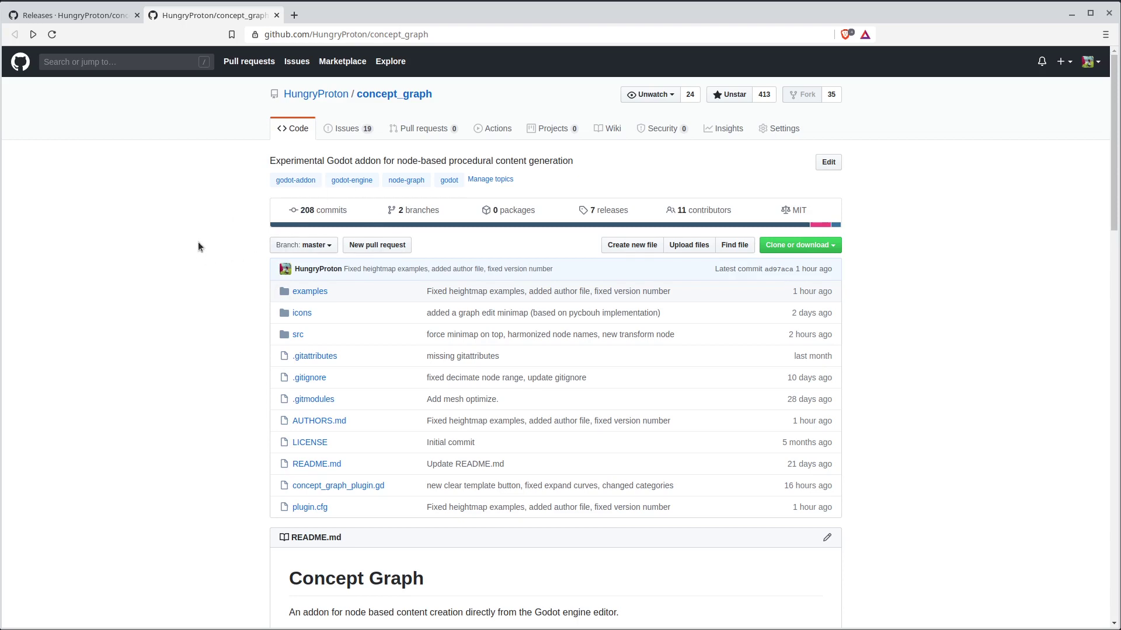
click(307, 292)
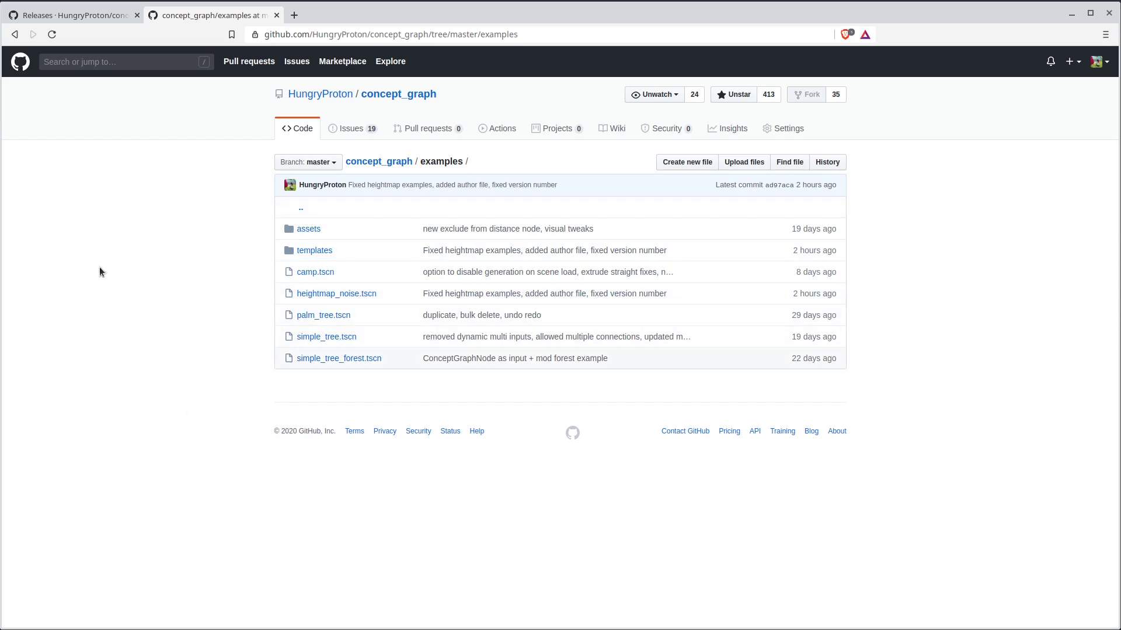
key(alt+Tab)
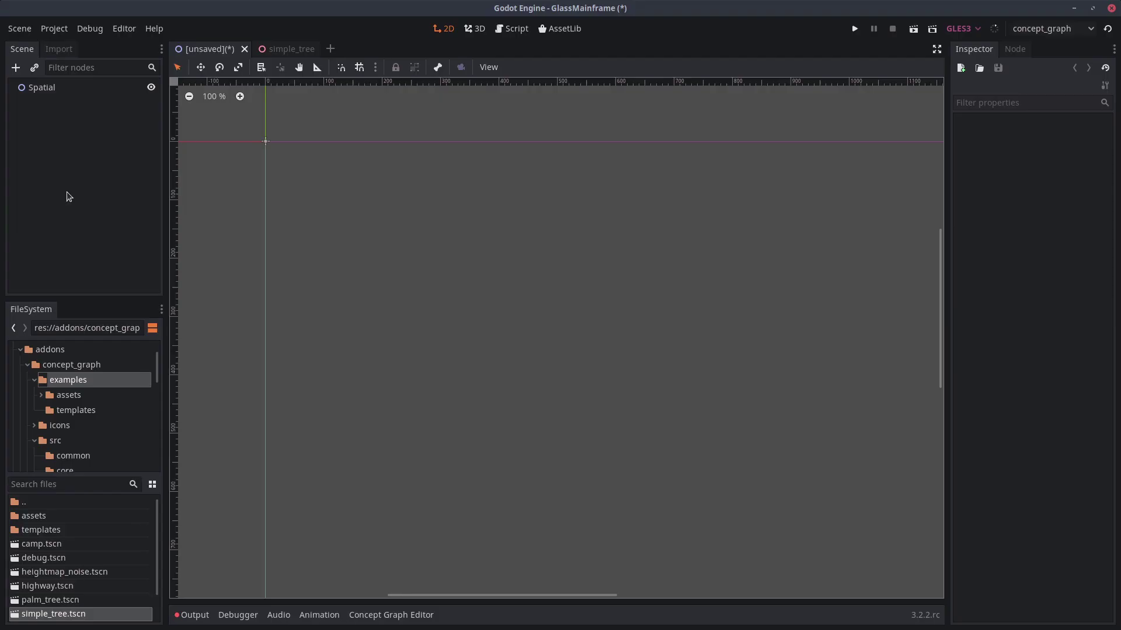
- Compare the ConceptGraph node types and add a ConceptGraph2D child under Spatial
right_click(63, 88)
click(91, 98)
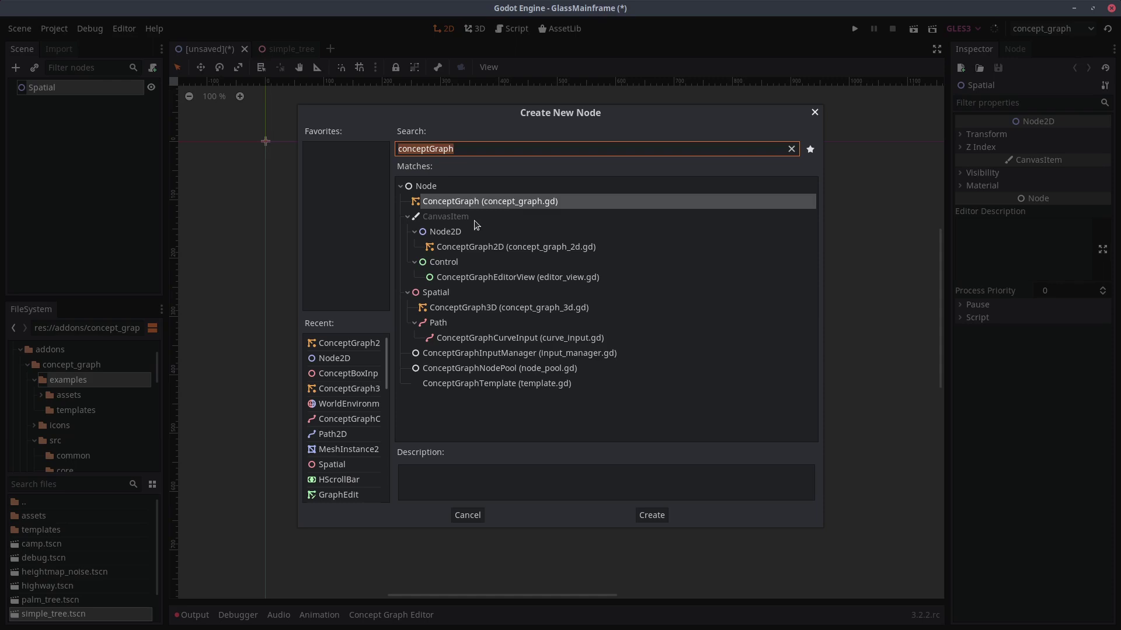
click(498, 247)
click(495, 306)
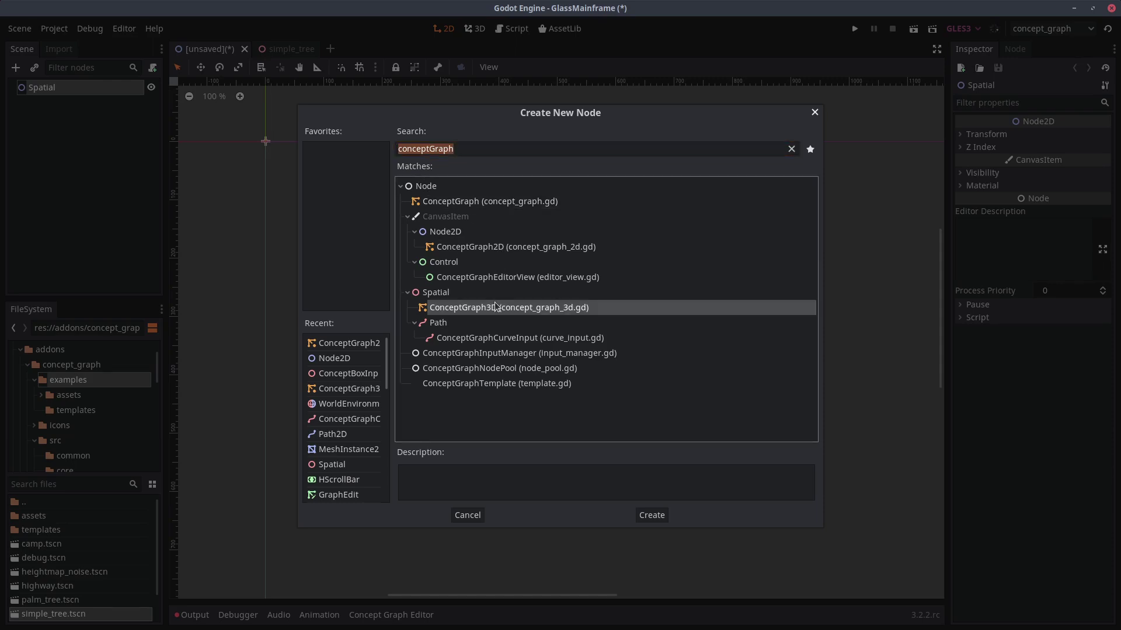
click(482, 205)
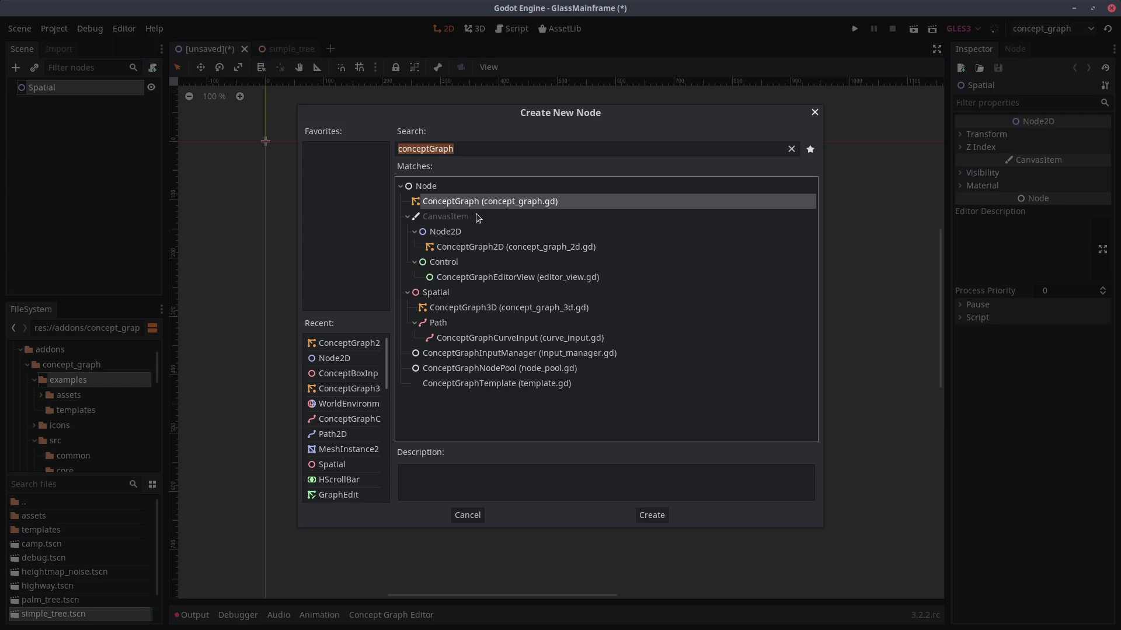
double_click(495, 251)
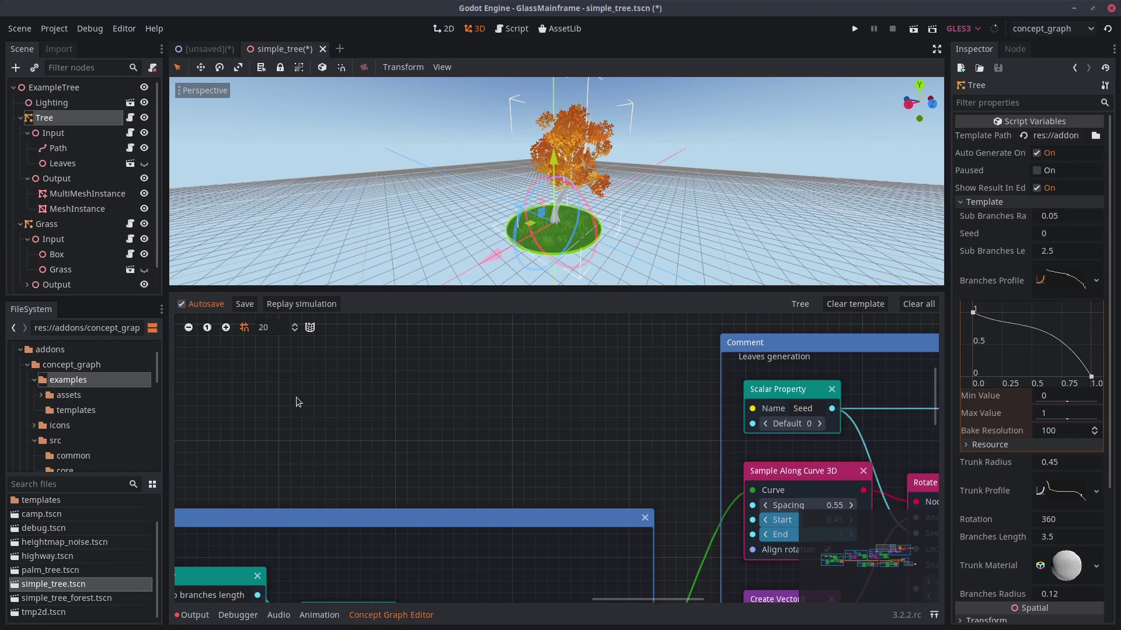
- Replay the simple_tree generation and view the Concept Graph > Generation project settings
click(300, 305)
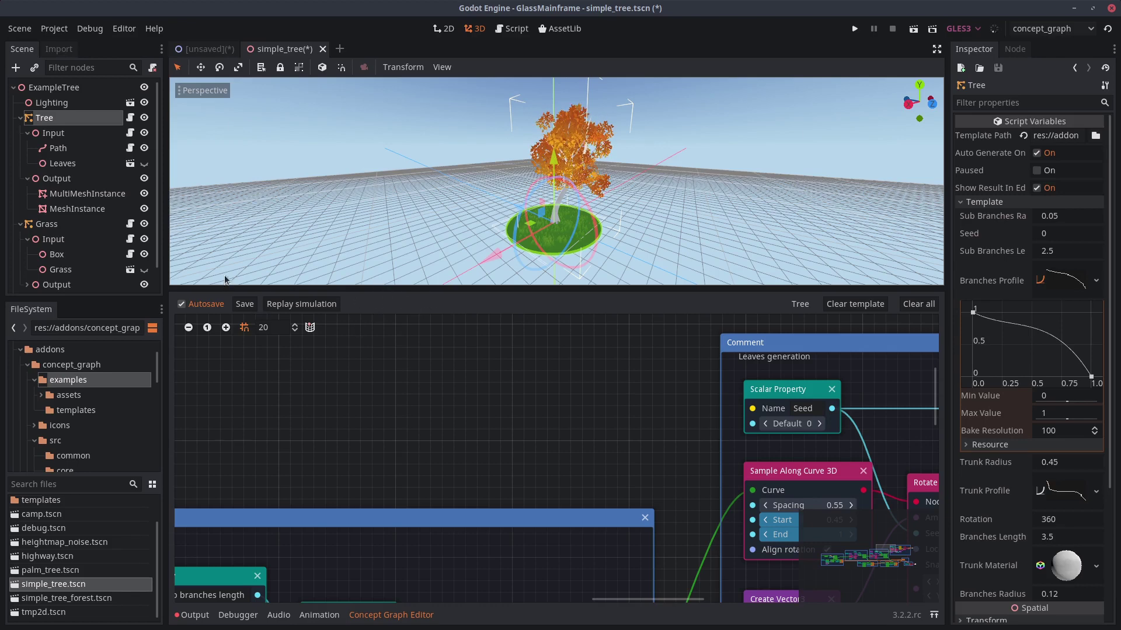
click(50, 27)
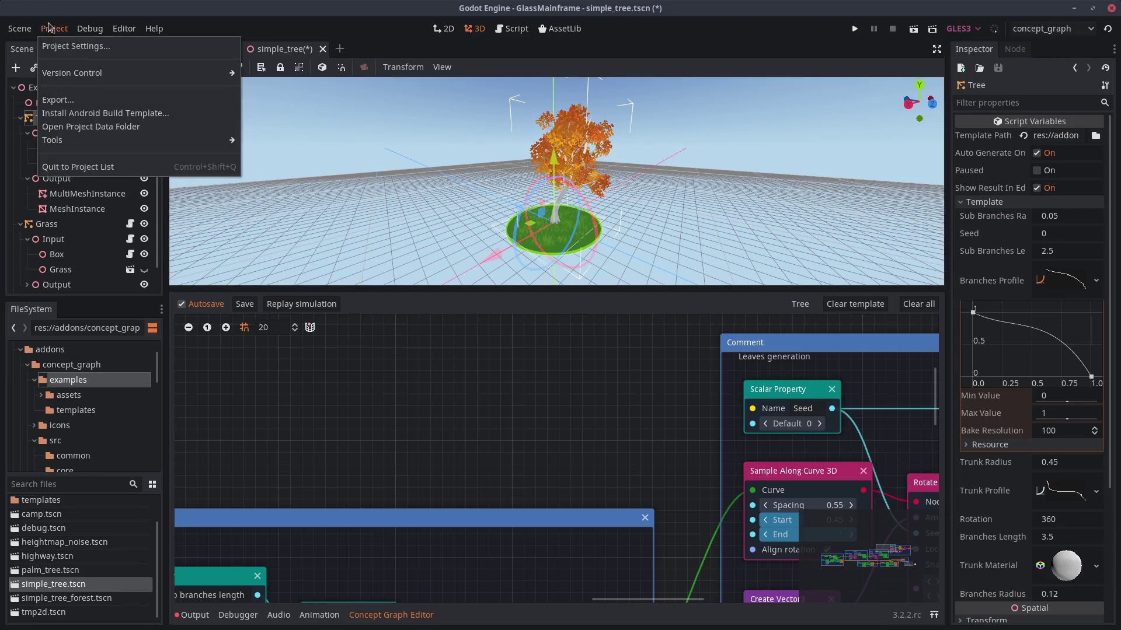
click(82, 50)
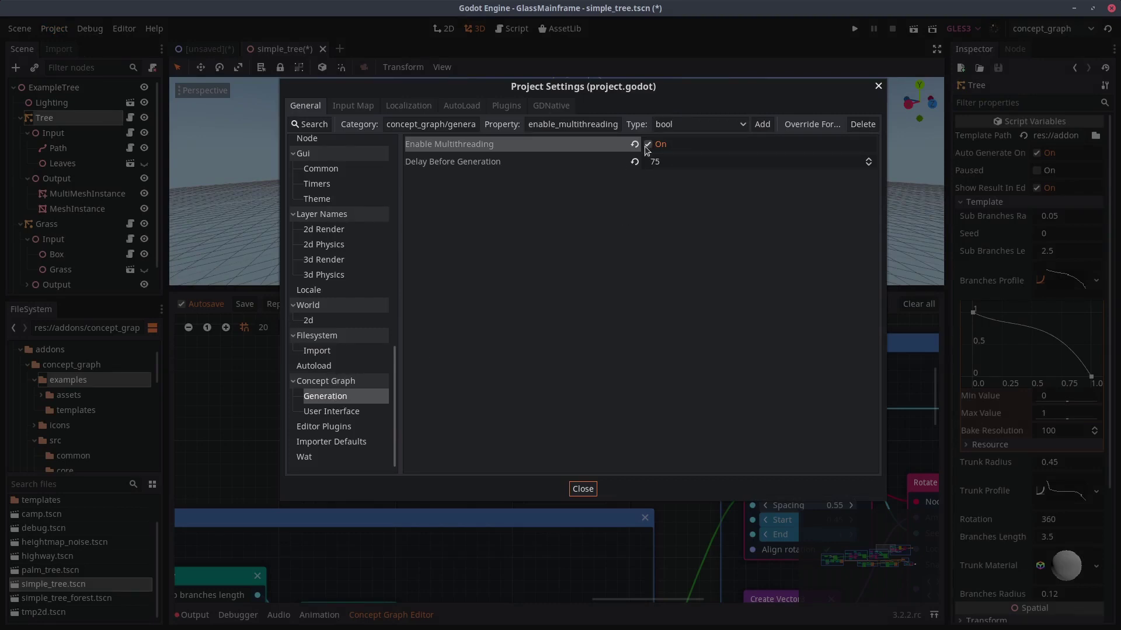
- Close Project Settings and use the minimap to reach the Extrude Along Curve 3D nodes, then toggle the minimap
click(586, 490)
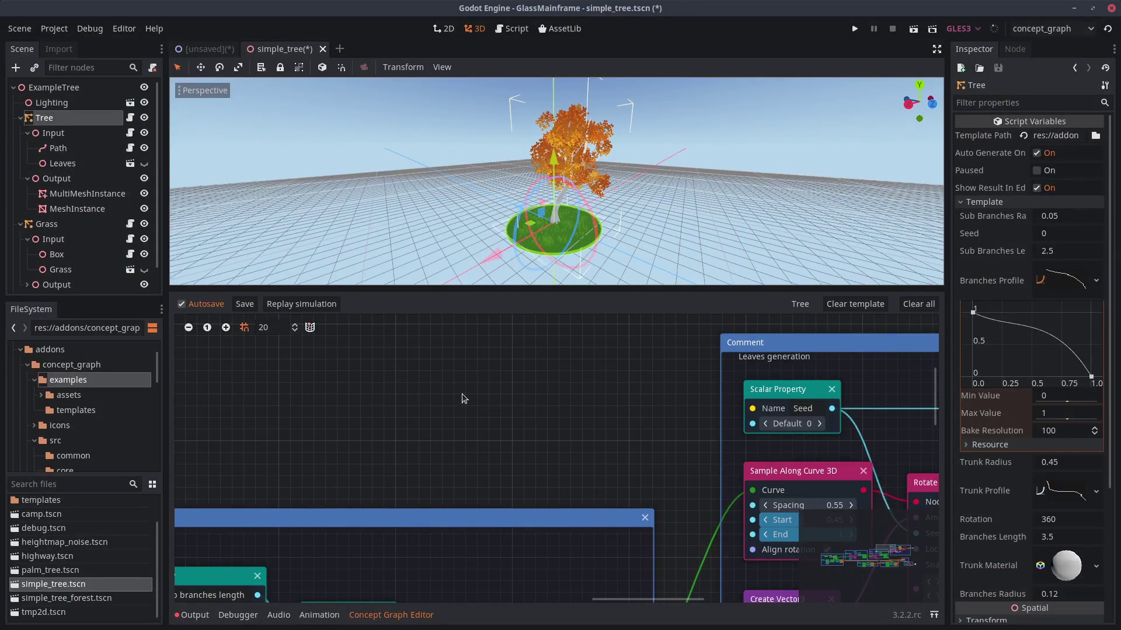
click(861, 561)
click(850, 563)
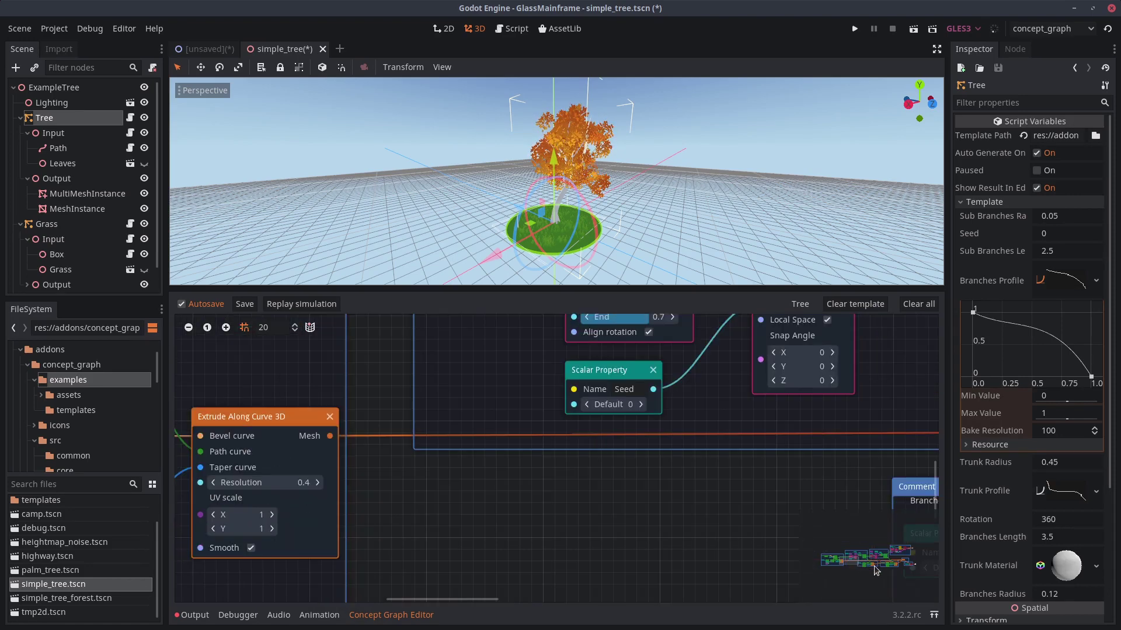
click(309, 329)
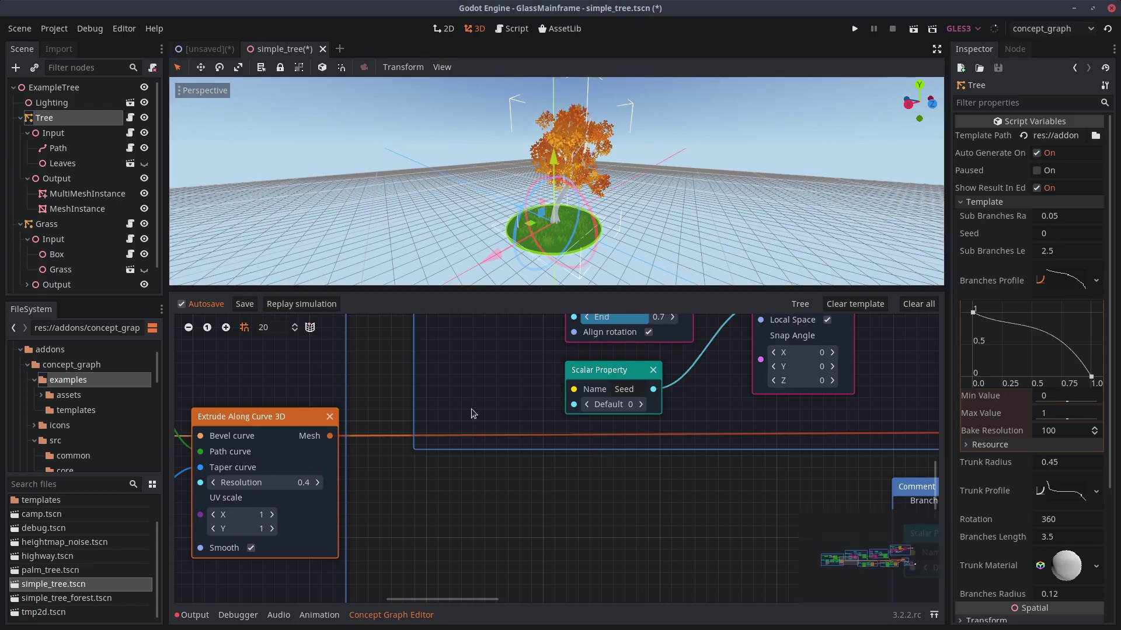
- Browse the add-node catalogue grouped by type, with 3D Meshes and 3D Curves expanded
right_click(392, 335)
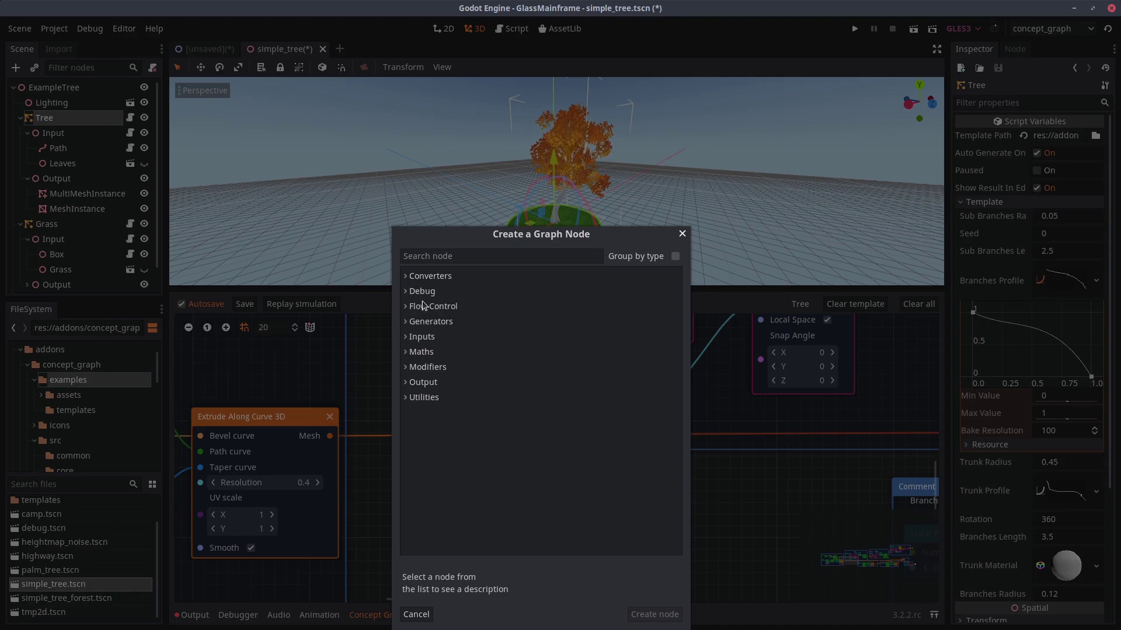
click(425, 322)
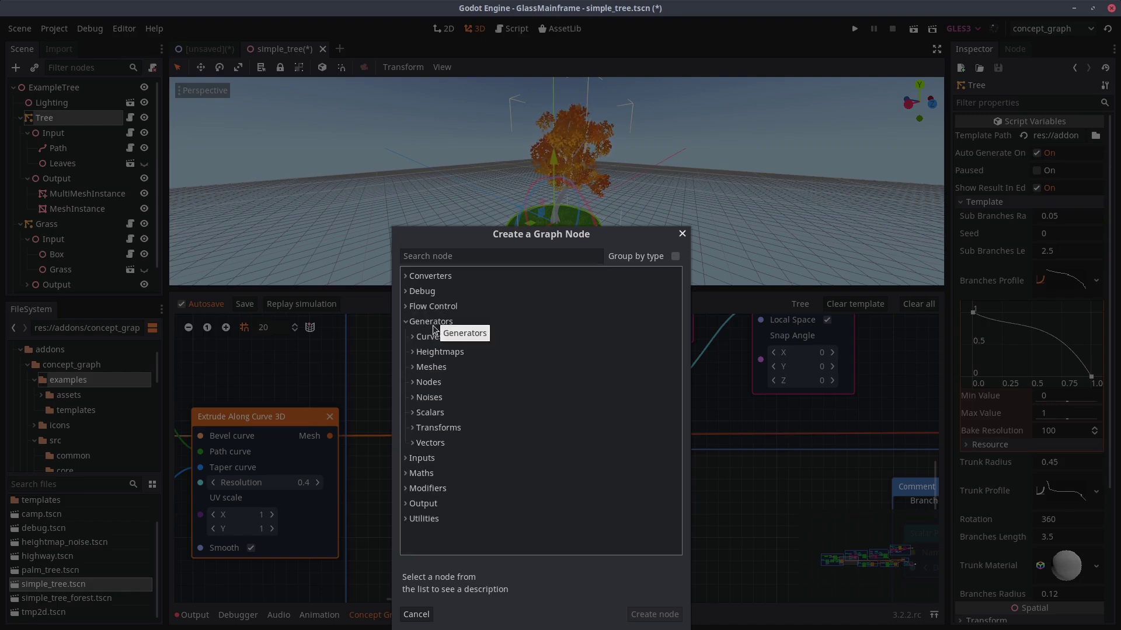
click(424, 458)
scroll(429, 471, down, 1)
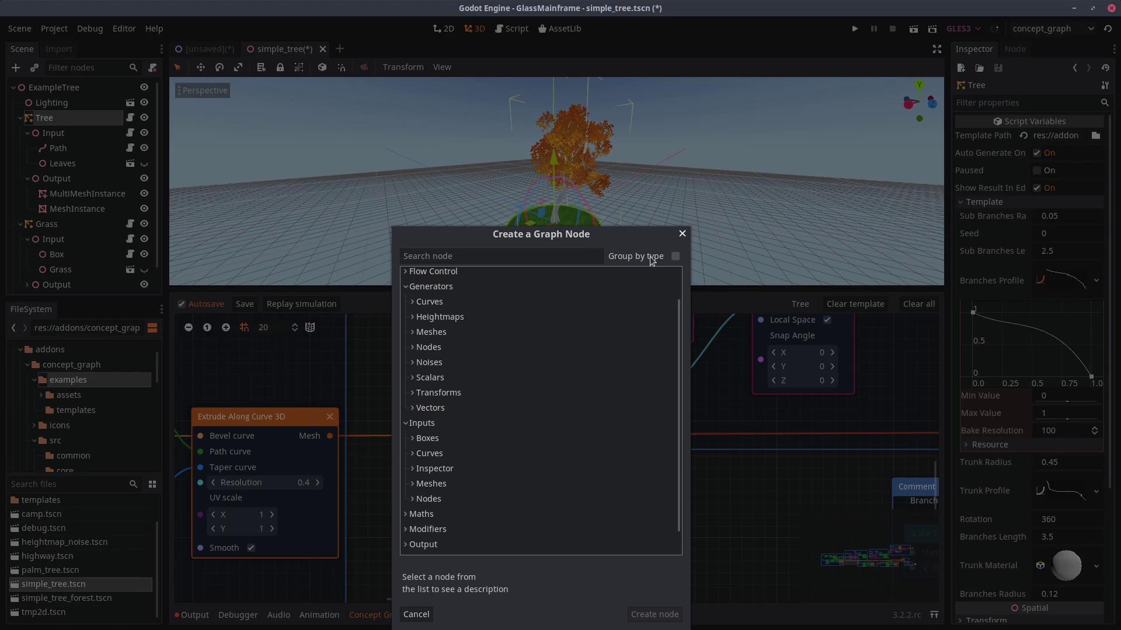
click(675, 256)
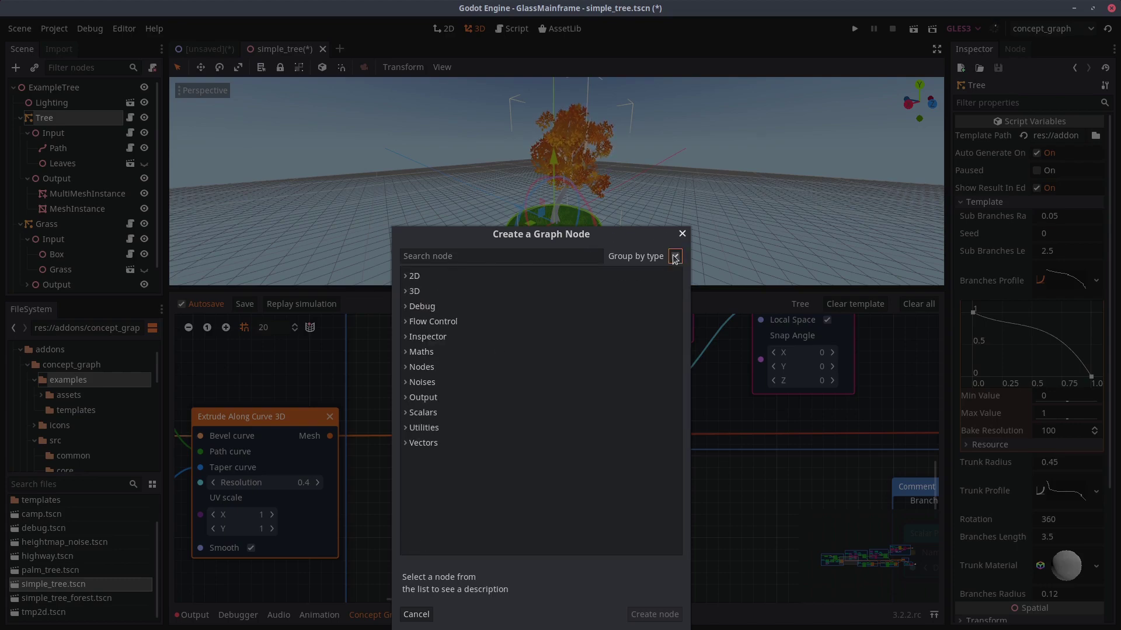
click(411, 292)
click(435, 350)
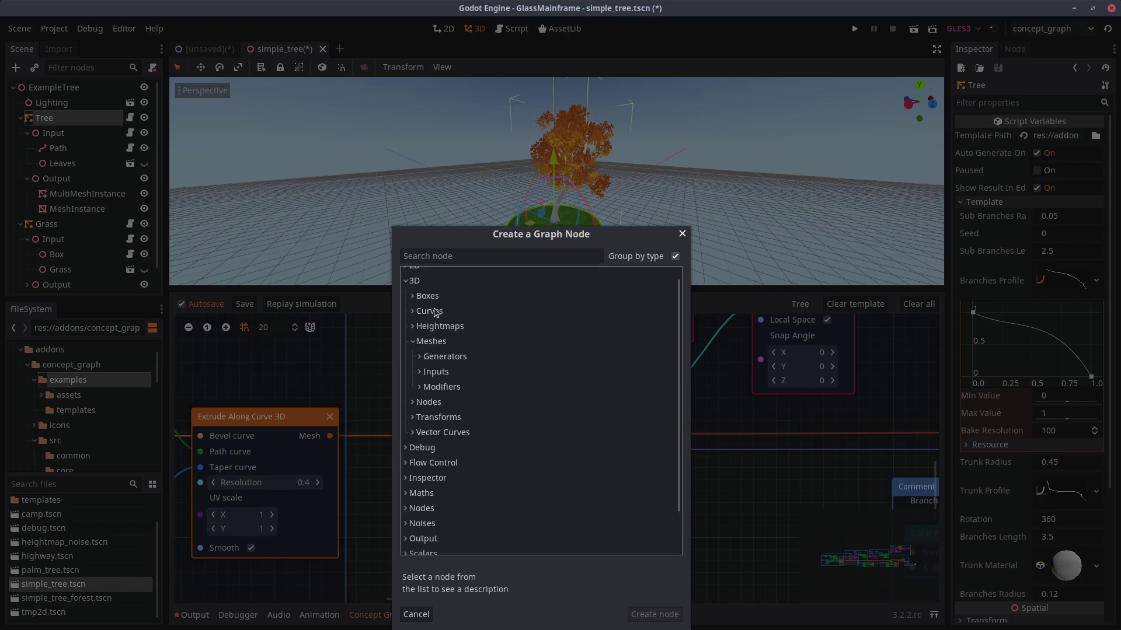
click(435, 312)
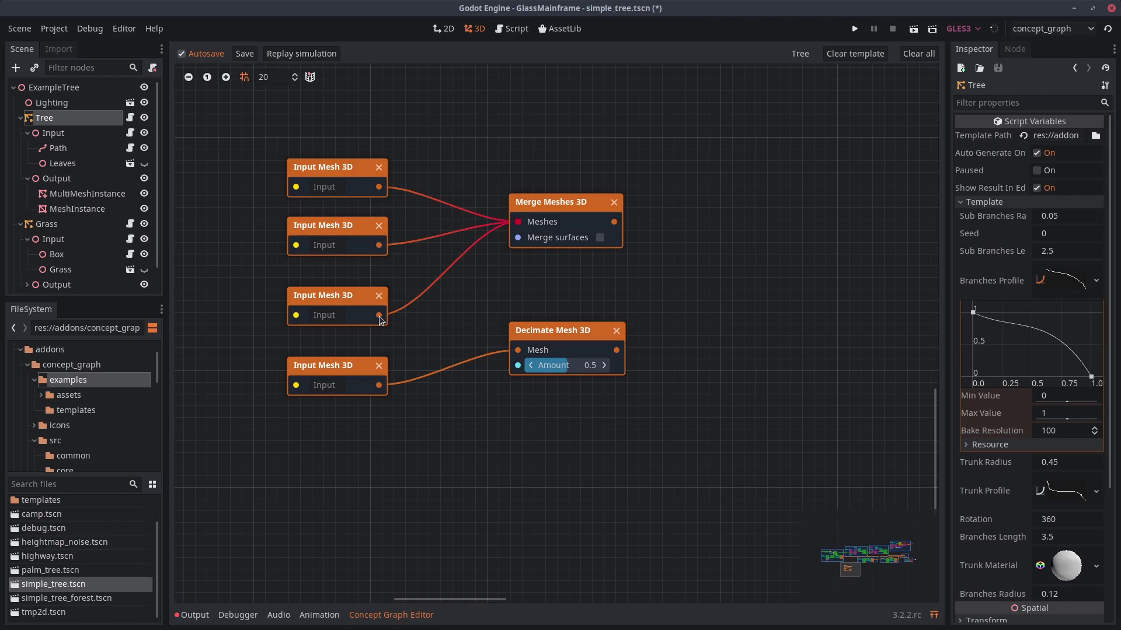
- Wire the third Input Mesh 3D output into the Decimate Mesh 3D Mesh input
drag(380, 317, 517, 350)
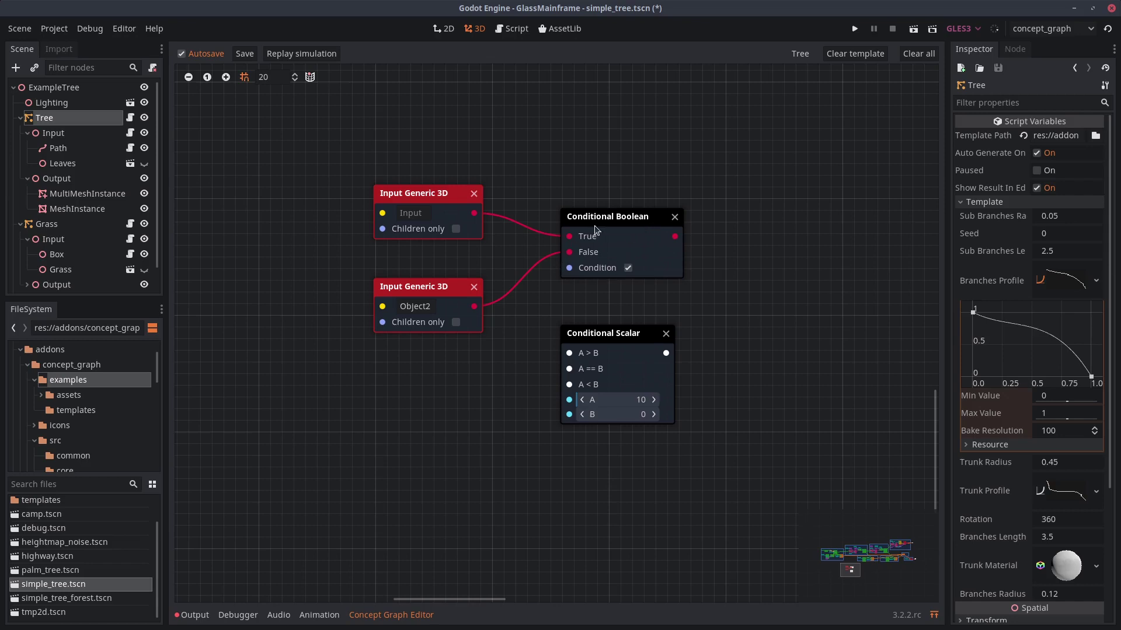
click(627, 269)
drag(486, 415, 587, 396)
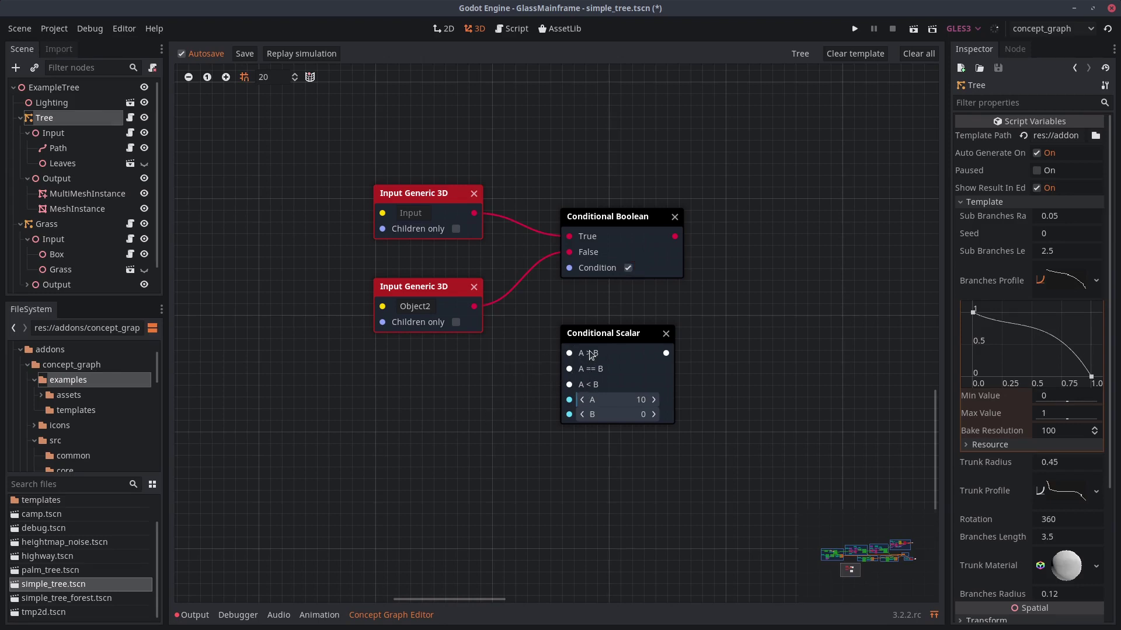
click(609, 400)
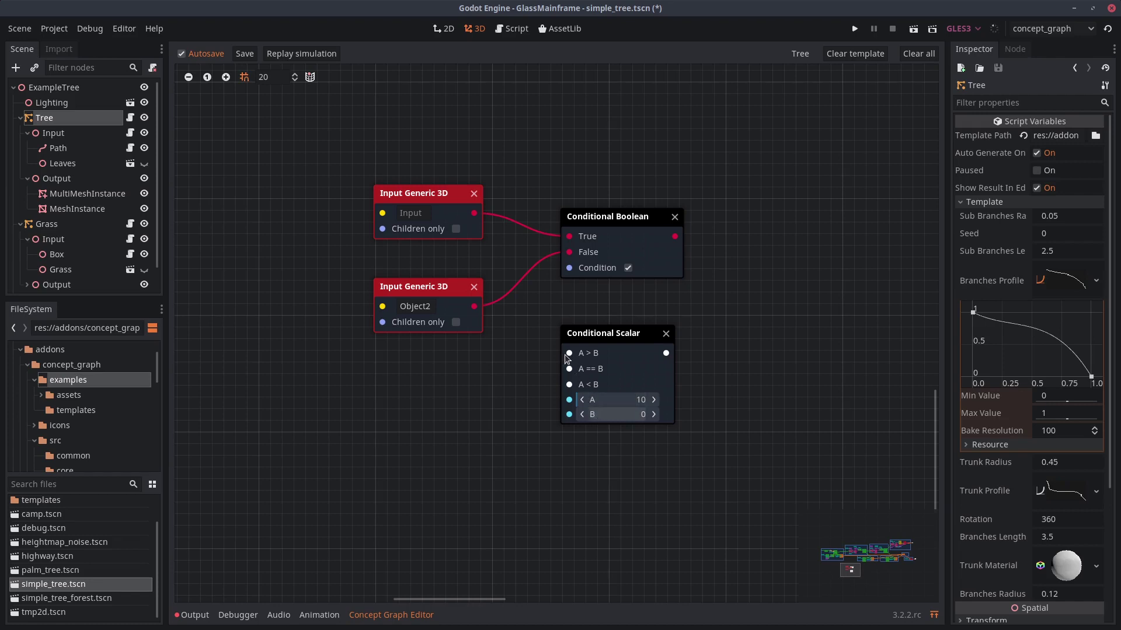
drag(570, 354, 481, 384)
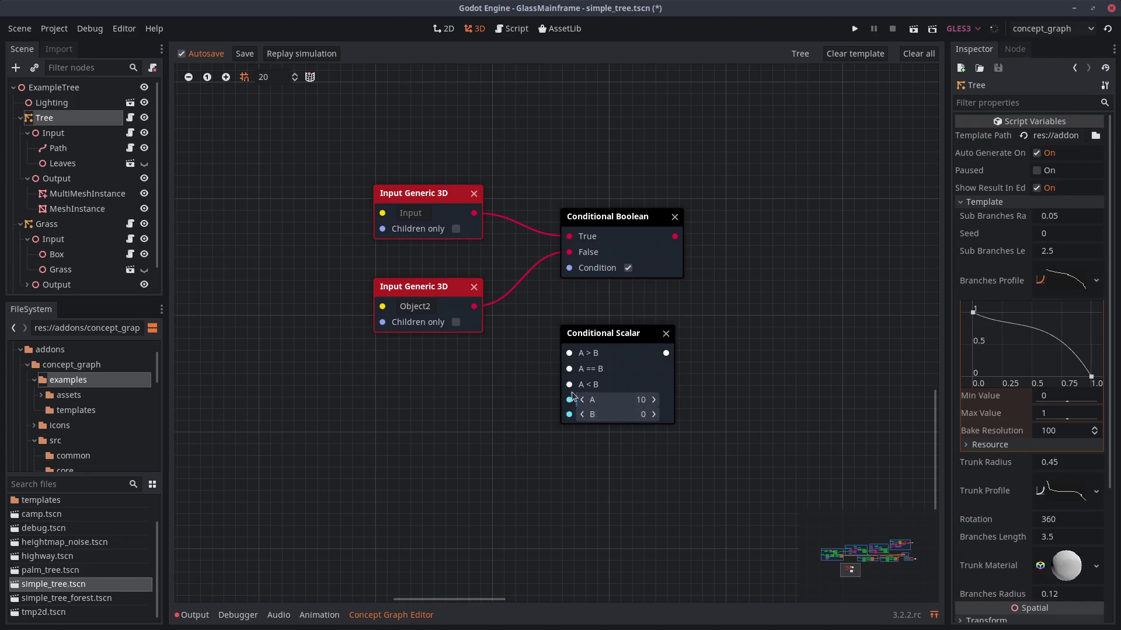
drag(570, 400, 508, 408)
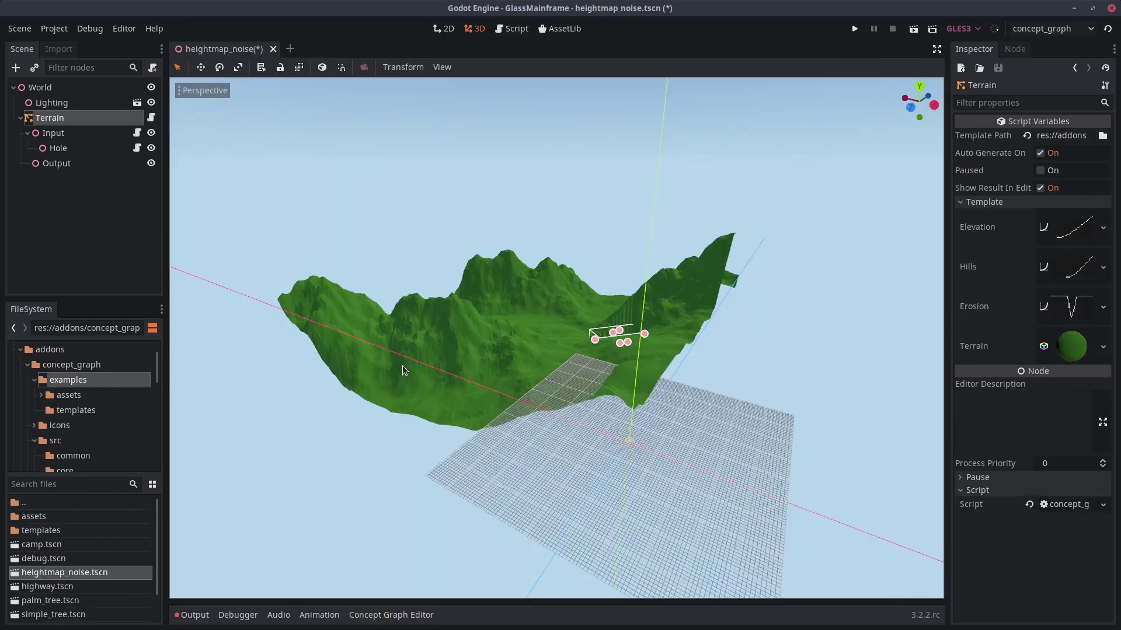
- Generate preview images for both Simplex Noise nodes and Blend Noises in the terrain graph
mouse_move(372, 334)
middle_down()
mouse_move(674, 314)
mouse_move(612, 317)
mouse_move(502, 467)
middle_up()
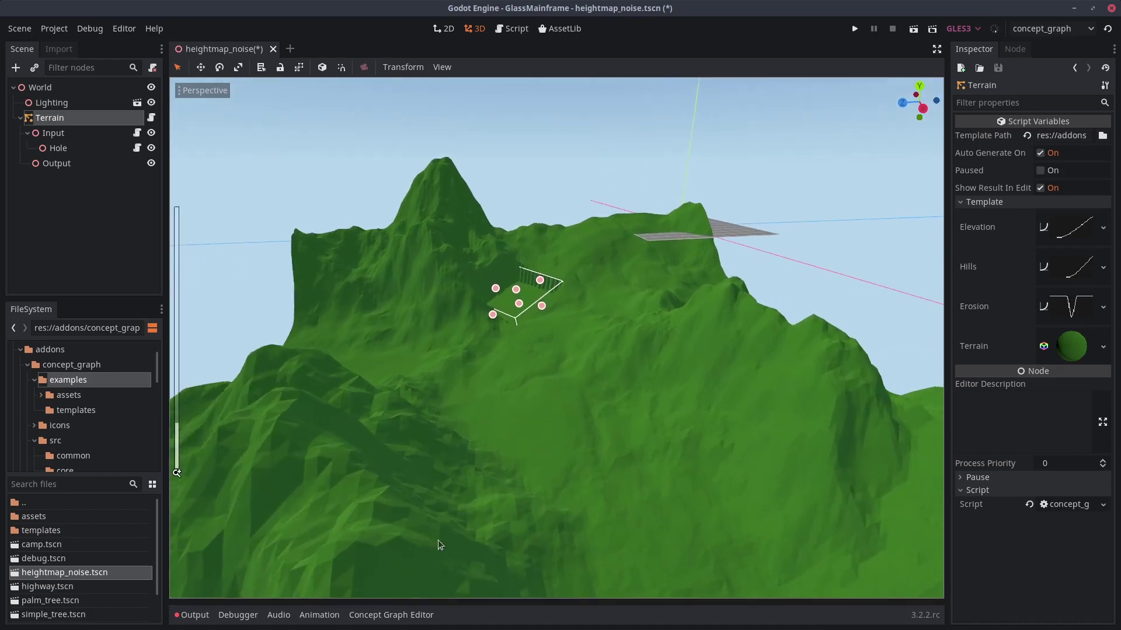
click(391, 615)
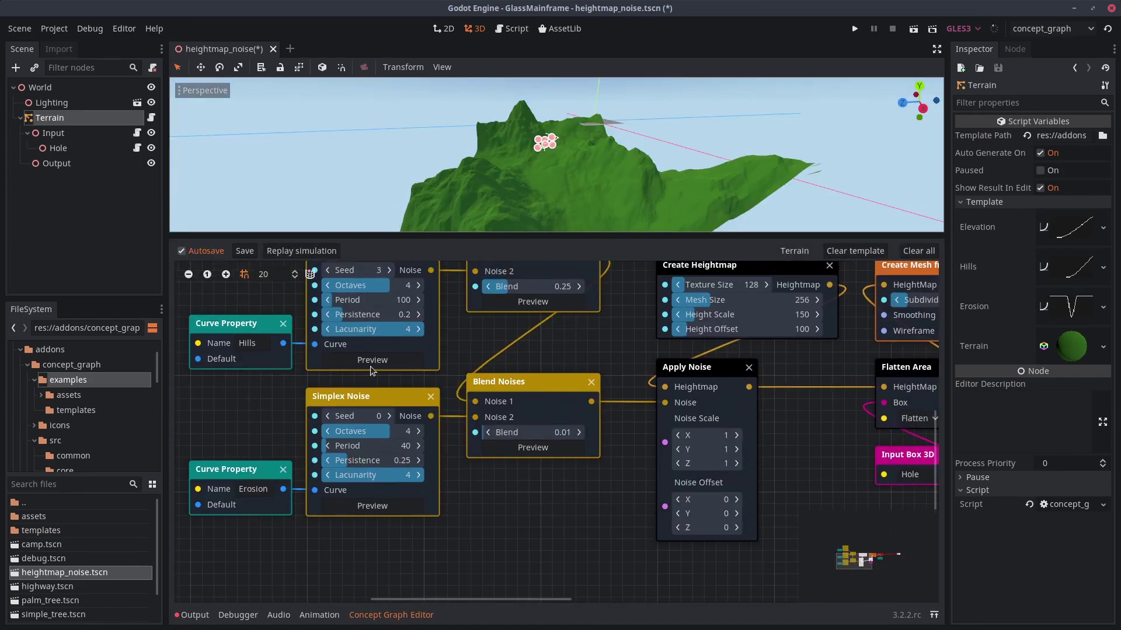
click(380, 360)
click(372, 360)
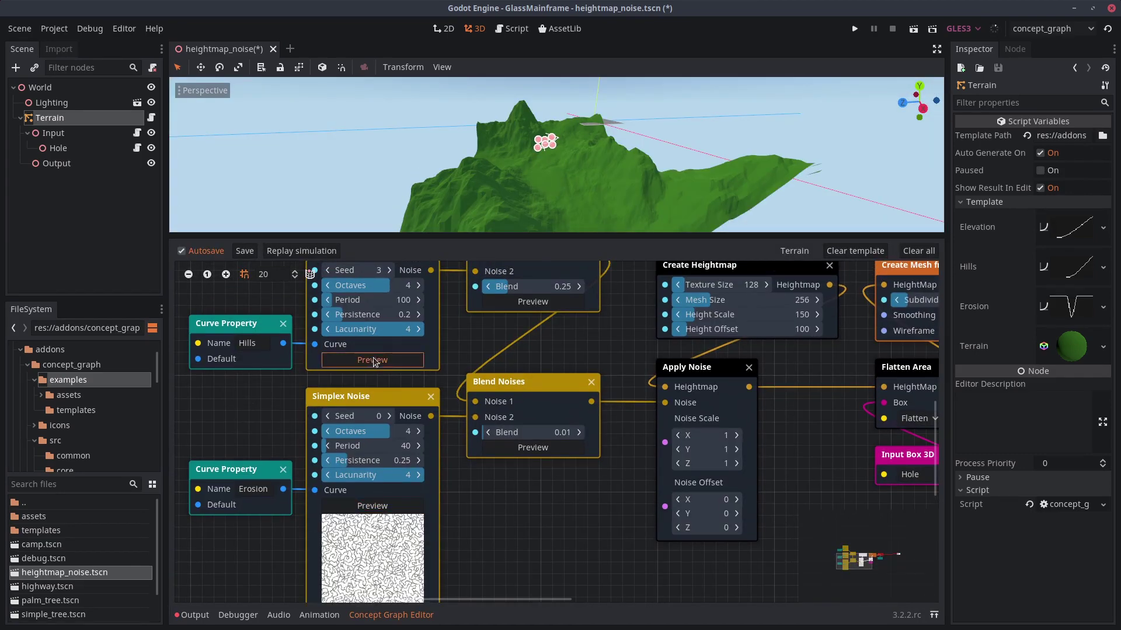
click(533, 448)
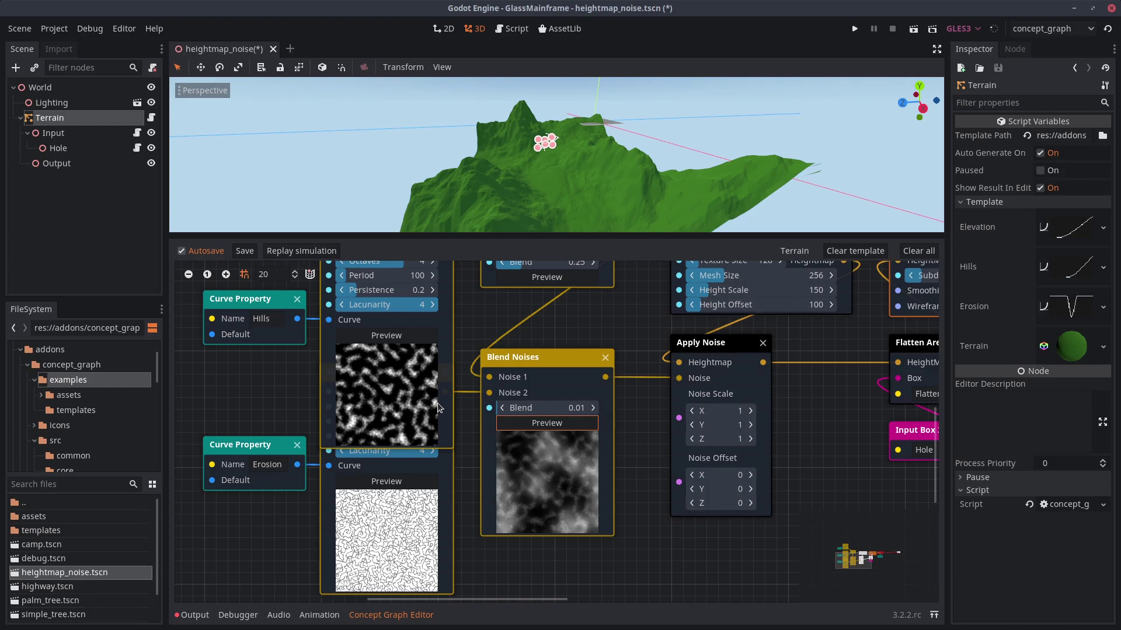
click(391, 615)
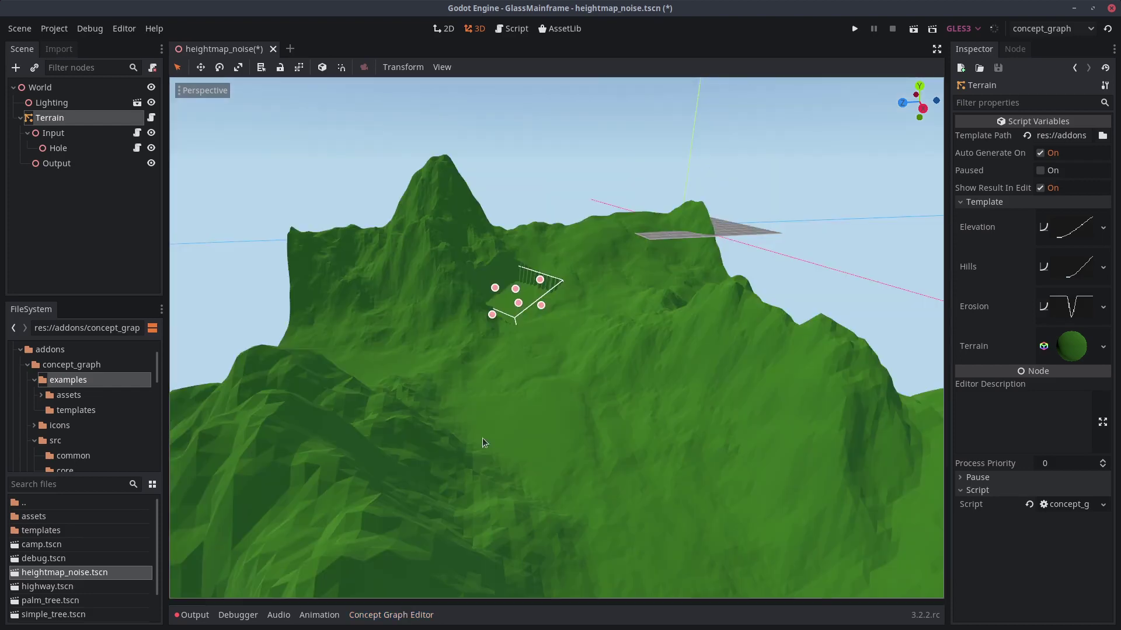
- Select the Hole box and widen it along x to about 65.9
mouse_move(483, 443)
middle_down()
mouse_move(450, 320)
mouse_move(238, 313)
mouse_move(63, 151)
middle_up()
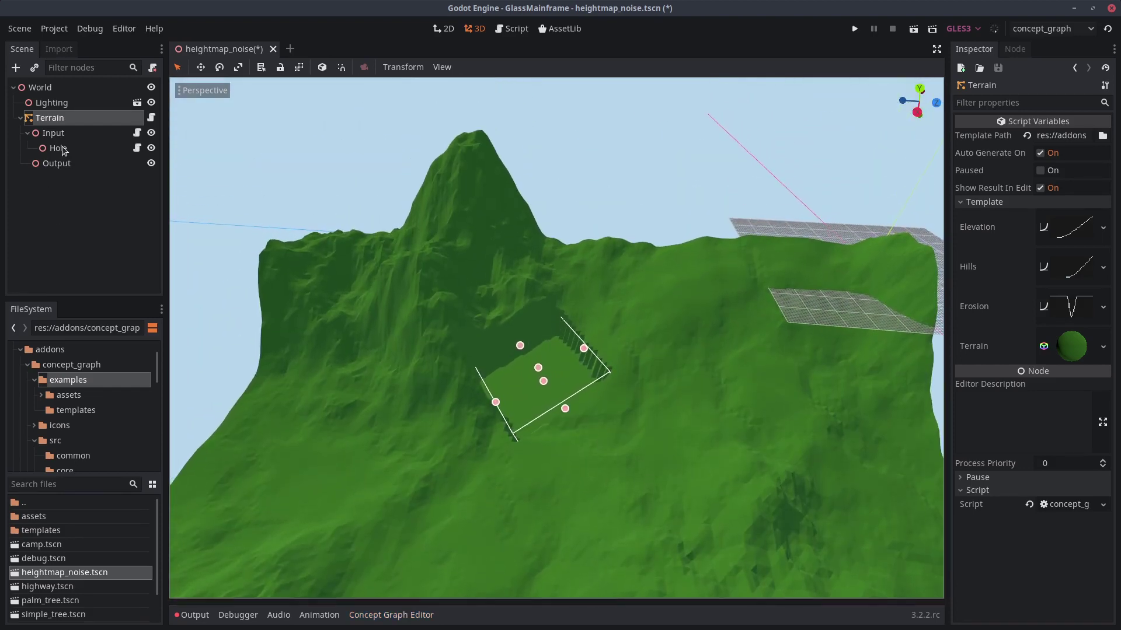
click(59, 148)
scroll(449, 458, up, 4)
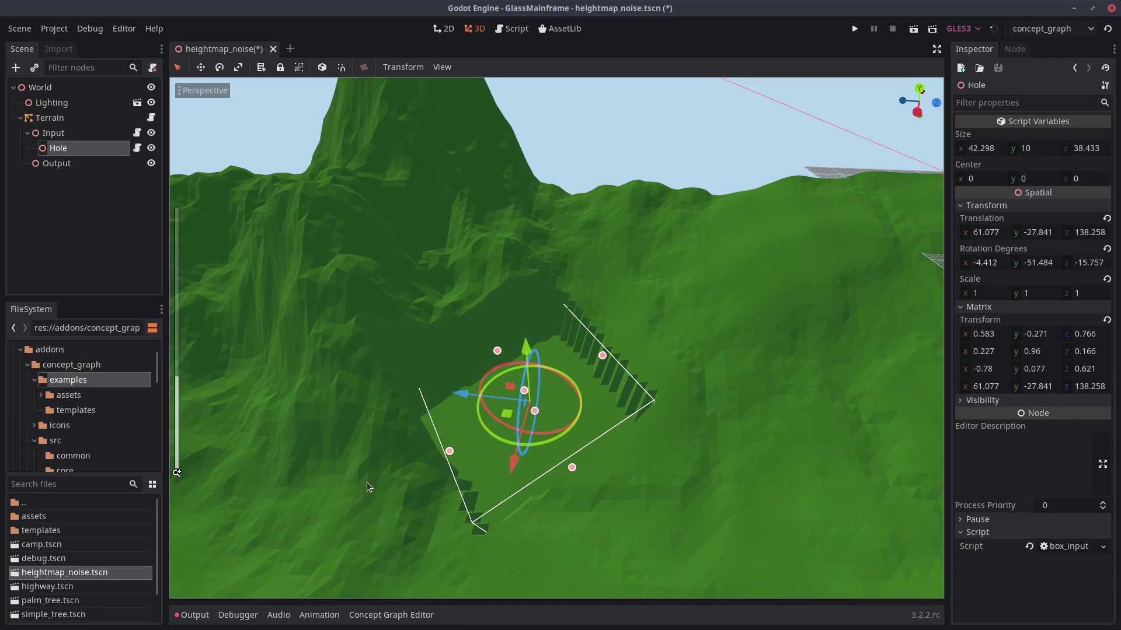
drag(366, 487, 346, 496)
mouse_move(346, 496)
middle_down()
mouse_move(451, 353)
mouse_move(458, 390)
mouse_move(479, 359)
middle_up()
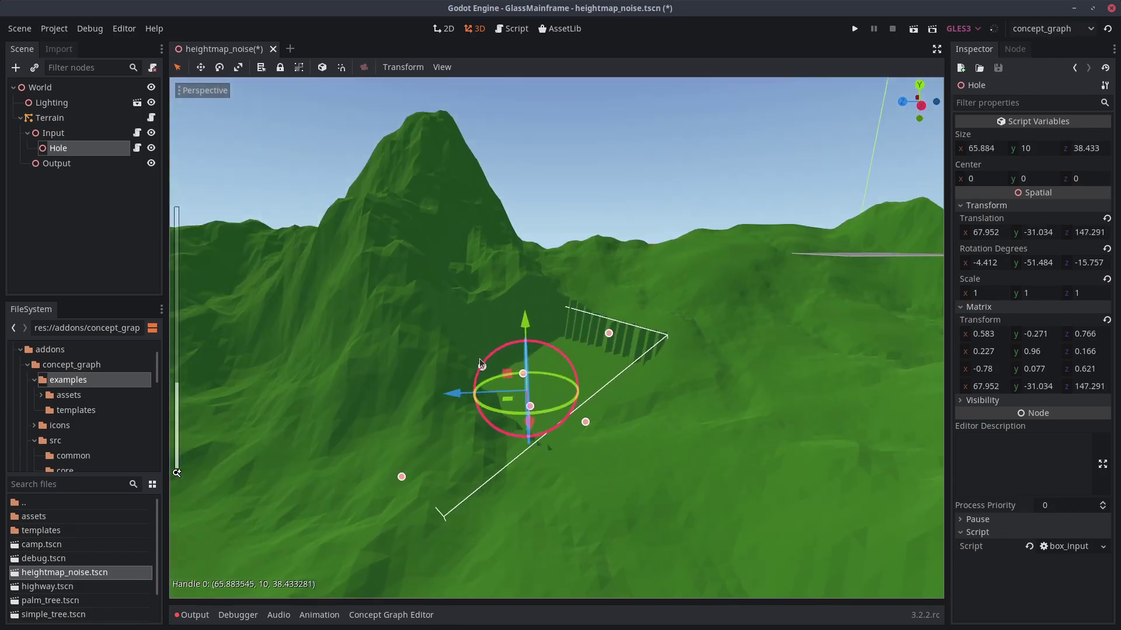
middle_drag(469, 406, 590, 405)
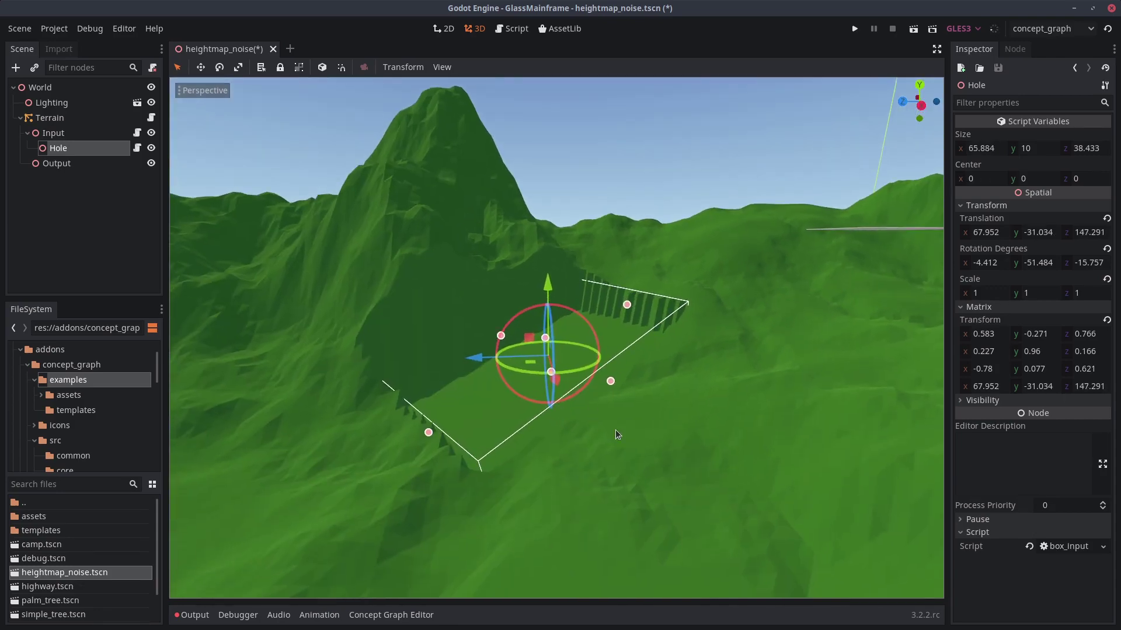
- Show the terrain's node graph and scroll through the add-node list without adding anything
click(391, 615)
right_click(478, 282)
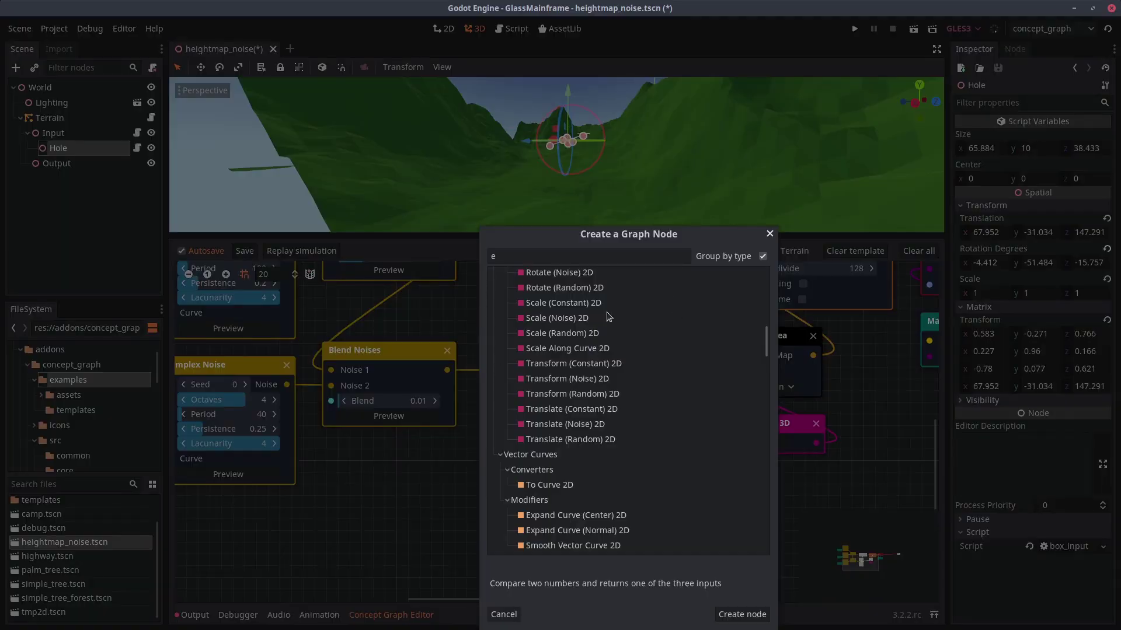
scroll(592, 314, down, 2)
scroll(593, 314, down, 2)
scroll(594, 318, down, 2)
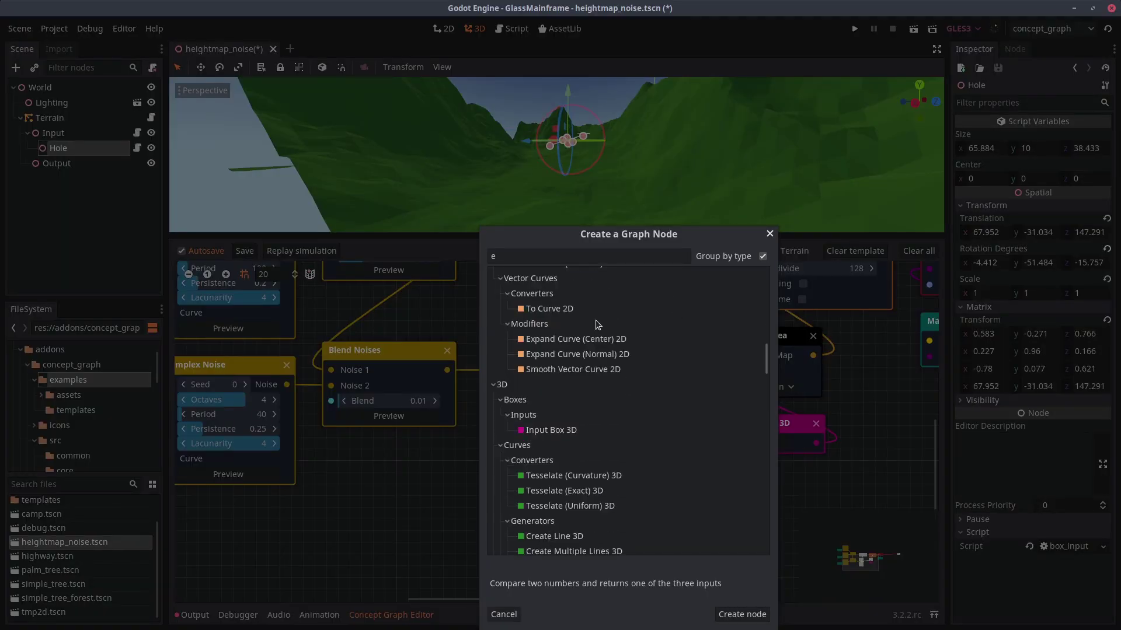
scroll(595, 320, down, 2)
scroll(594, 325, down, 2)
scroll(593, 325, down, 2)
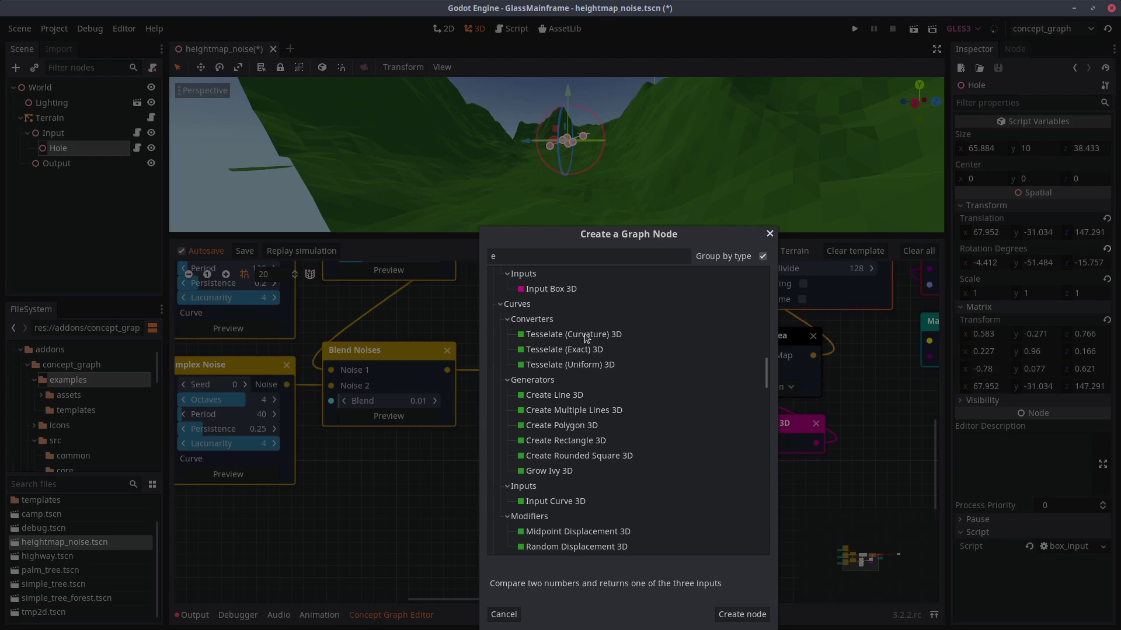
scroll(584, 334, down, 2)
click(403, 318)
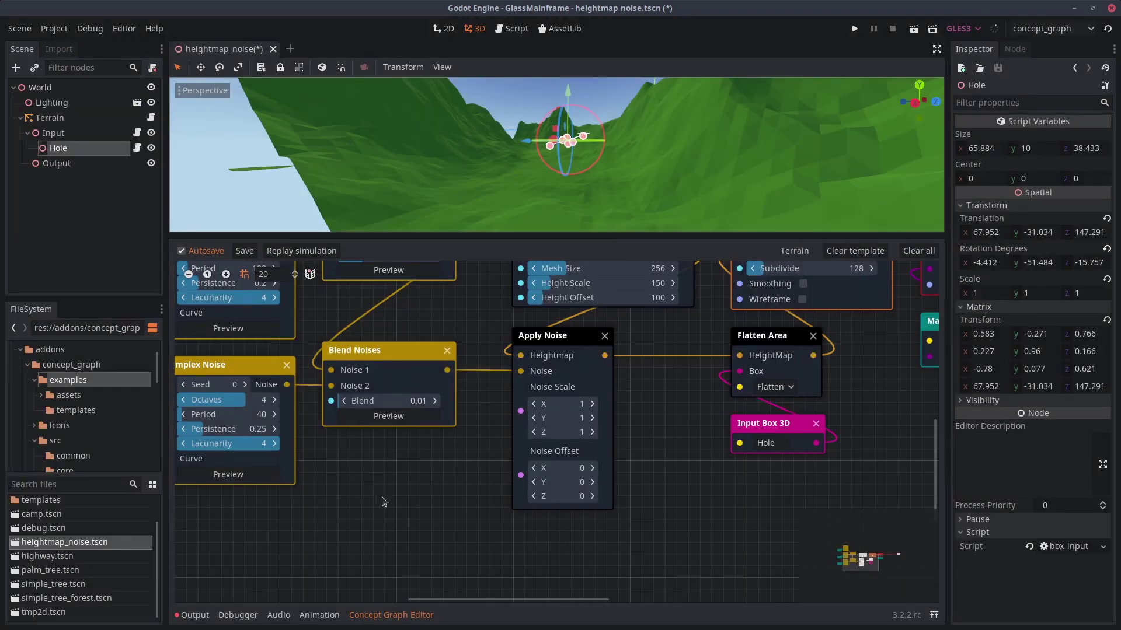
- Collapse the graph editor, then orbit and zoom around the flattened ground under the Hole box
click(404, 615)
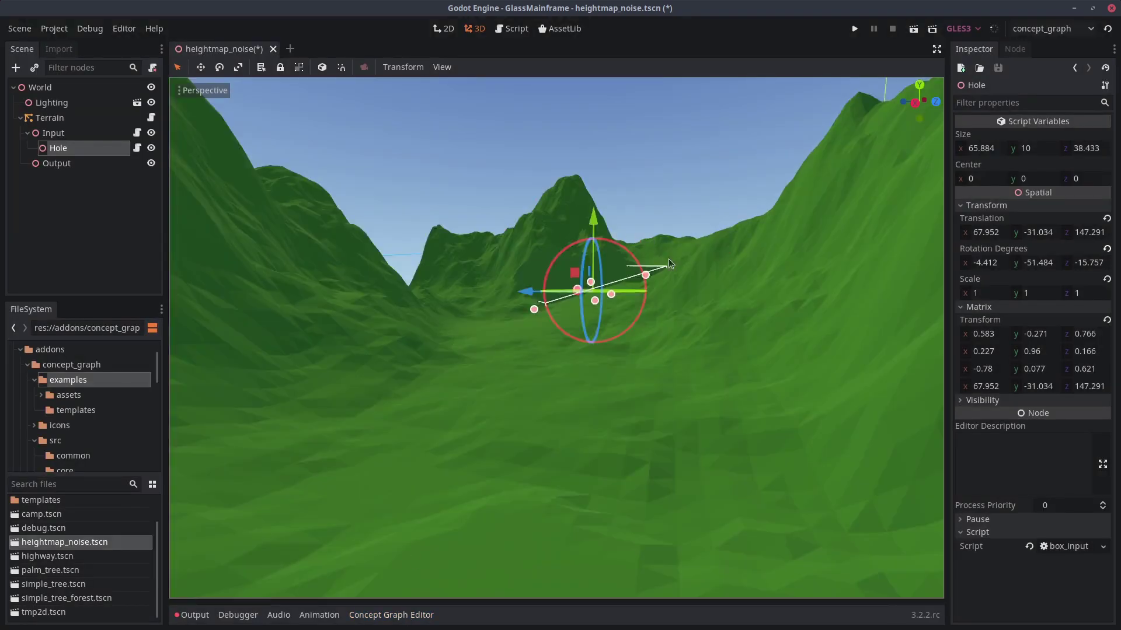
mouse_move(668, 258)
middle_down()
mouse_move(671, 308)
mouse_move(648, 328)
mouse_move(576, 342)
mouse_move(505, 334)
middle_up()
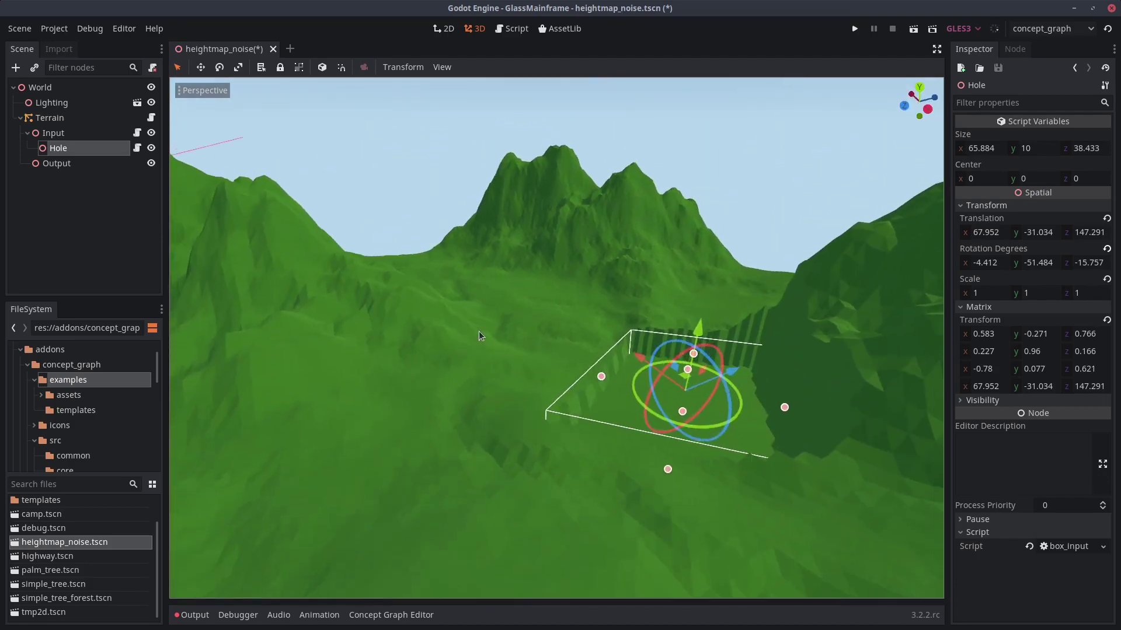
scroll(551, 325, up, 3)
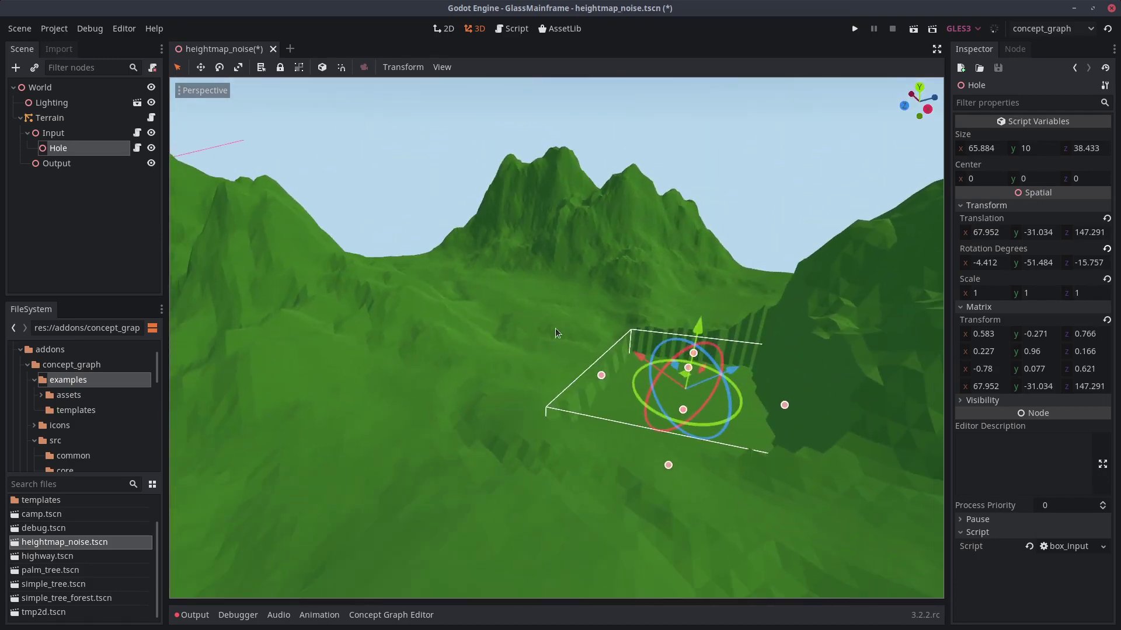
scroll(530, 351, up, 2)
middle_drag(530, 363, 568, 349)
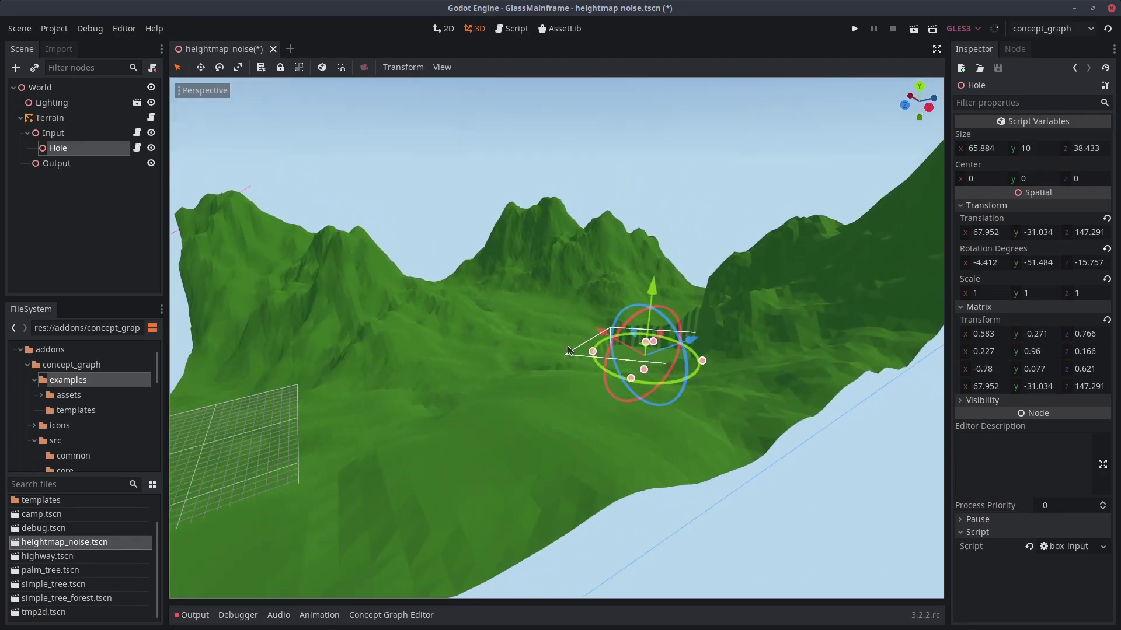